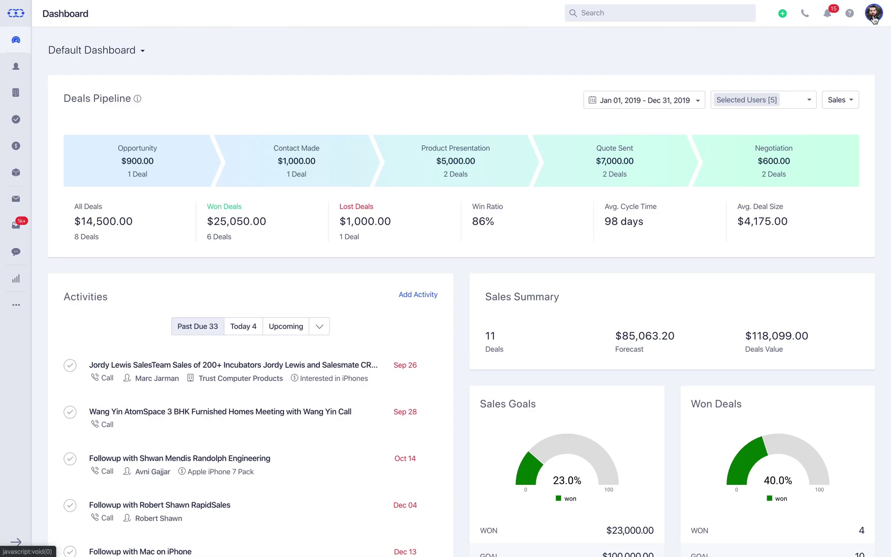
# Step: Go to My Account's Connected Accounts settings and start adding a new connected account
pyautogui.click(874, 15)
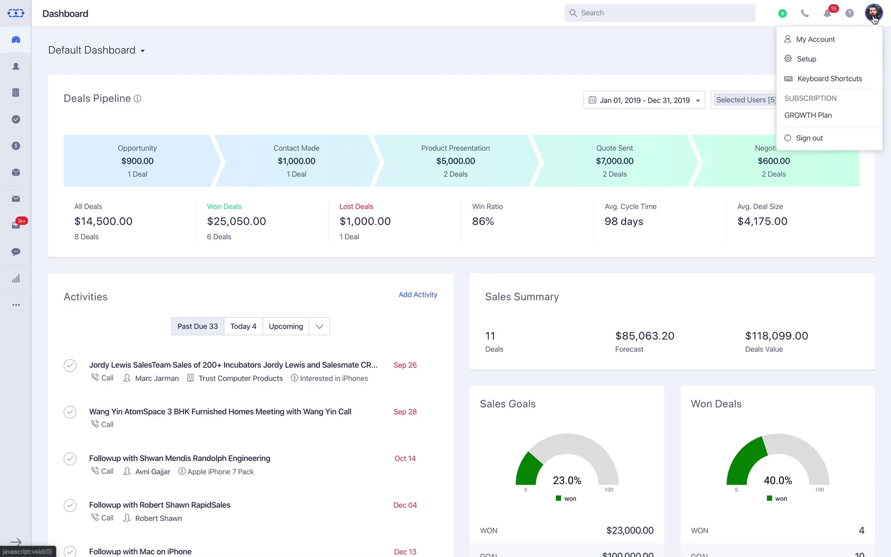
pyautogui.click(815, 39)
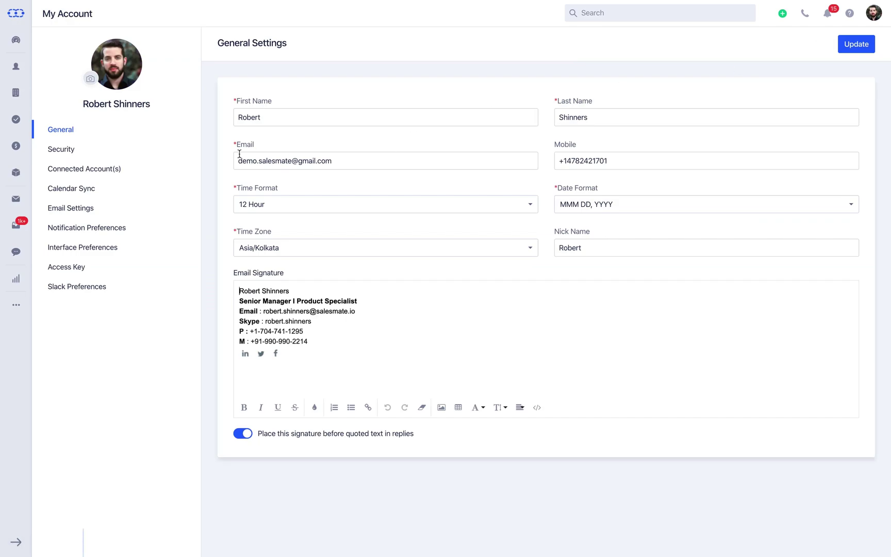
pyautogui.click(85, 169)
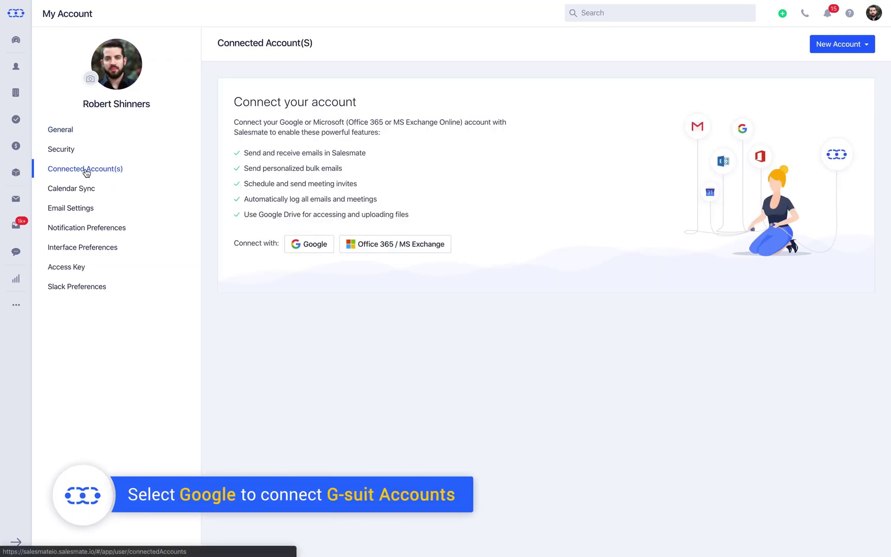
pyautogui.click(841, 44)
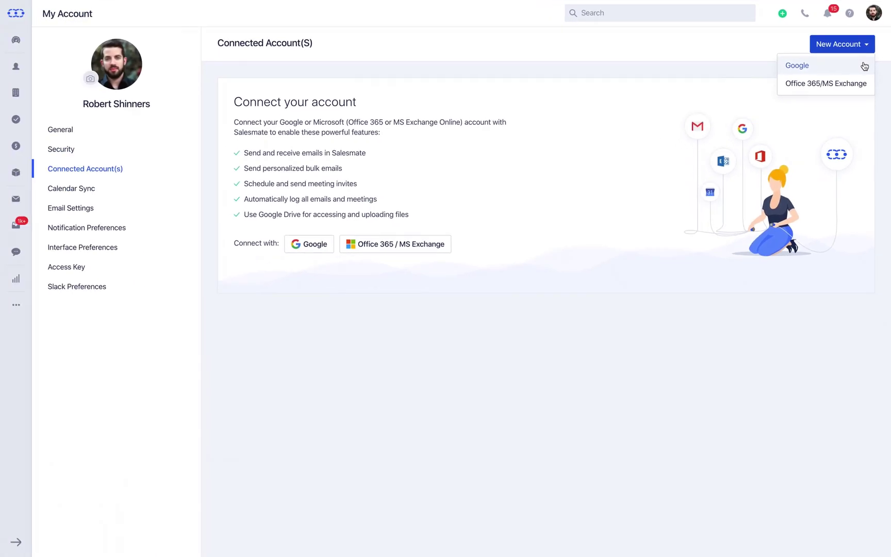
# Step: Connect a Google account and allow Salesmate access to its email, Drive, contacts and calendars
pyautogui.click(818, 66)
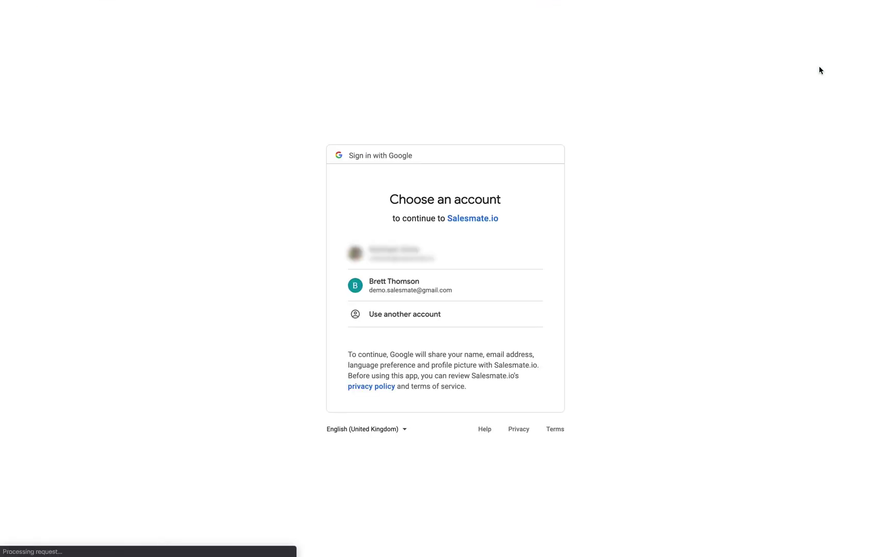
pyautogui.click(401, 282)
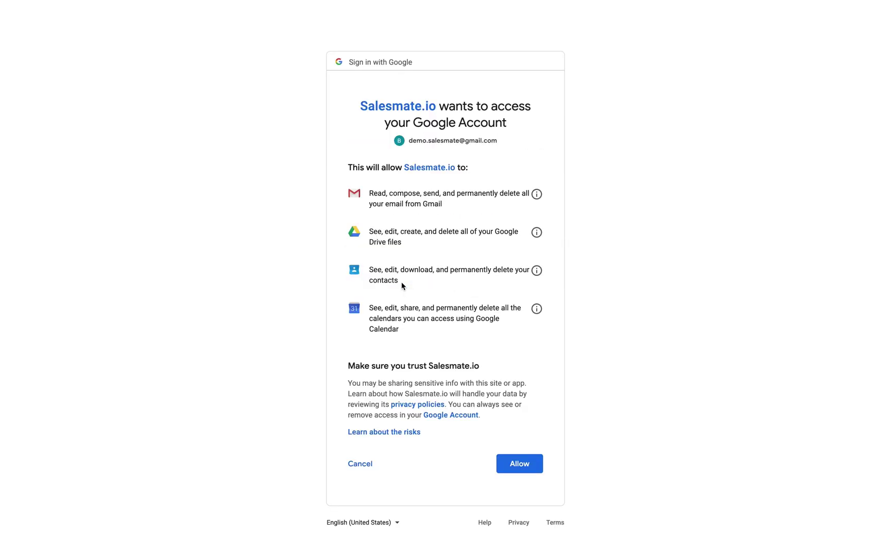
pyautogui.click(515, 465)
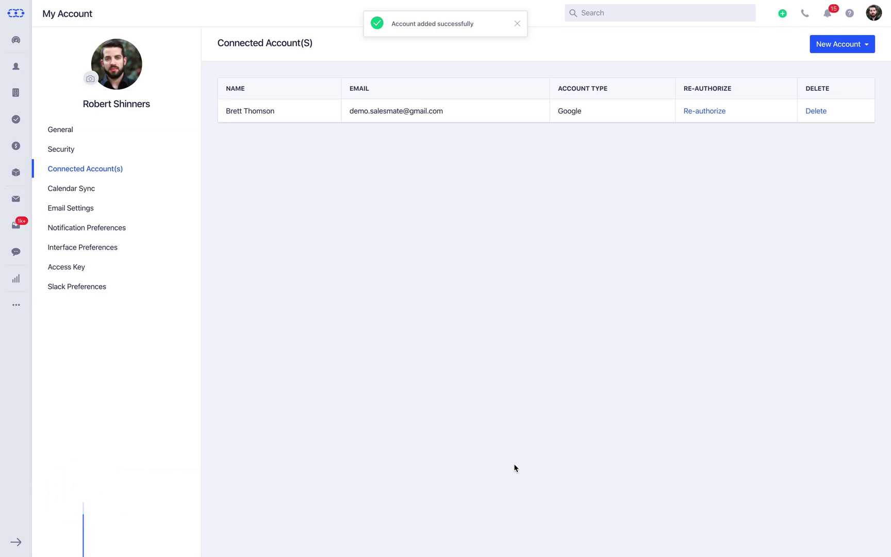
# Step: Go to the Calendar Sync settings for the newly connected Google account
pyautogui.click(72, 188)
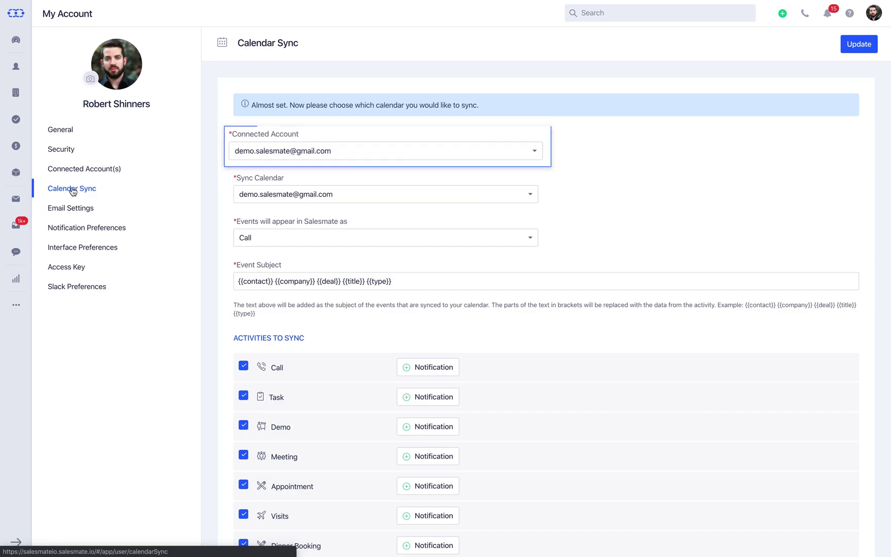
# Step: Sync with the Salesmate Calendar and have synced events appear as Meetings, keeping the event subject template
pyautogui.click(342, 199)
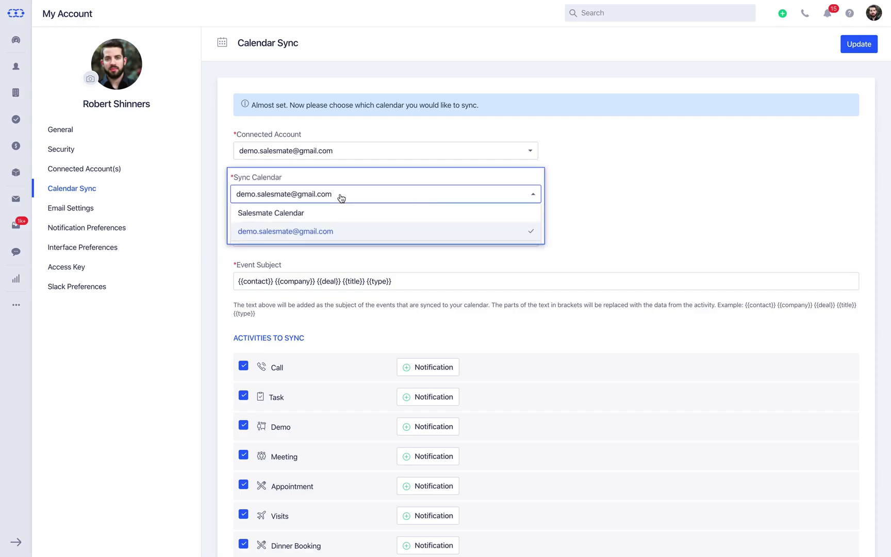
pyautogui.click(293, 214)
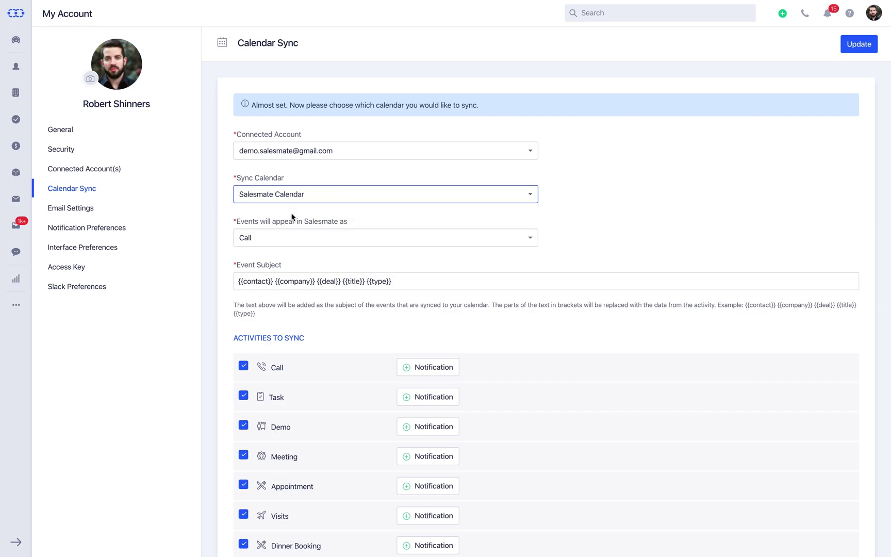
pyautogui.click(287, 237)
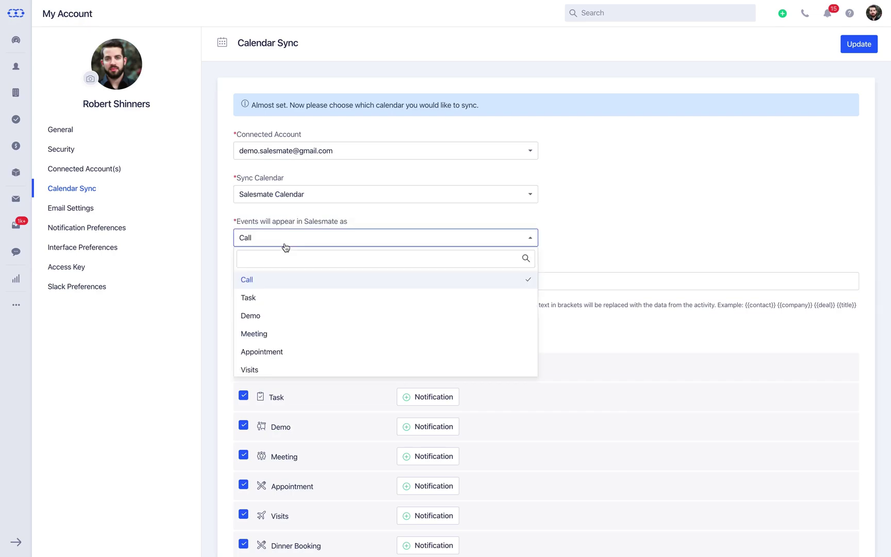
pyautogui.click(275, 333)
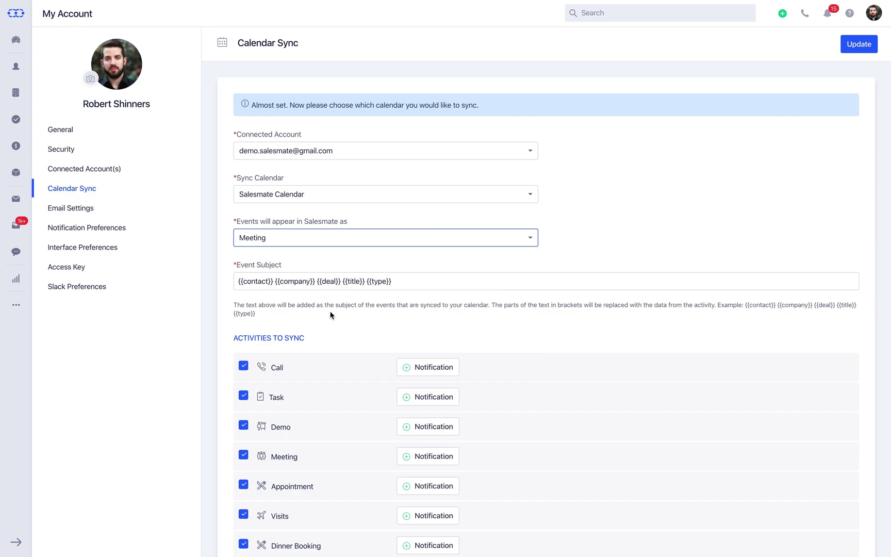
pyautogui.click(402, 281)
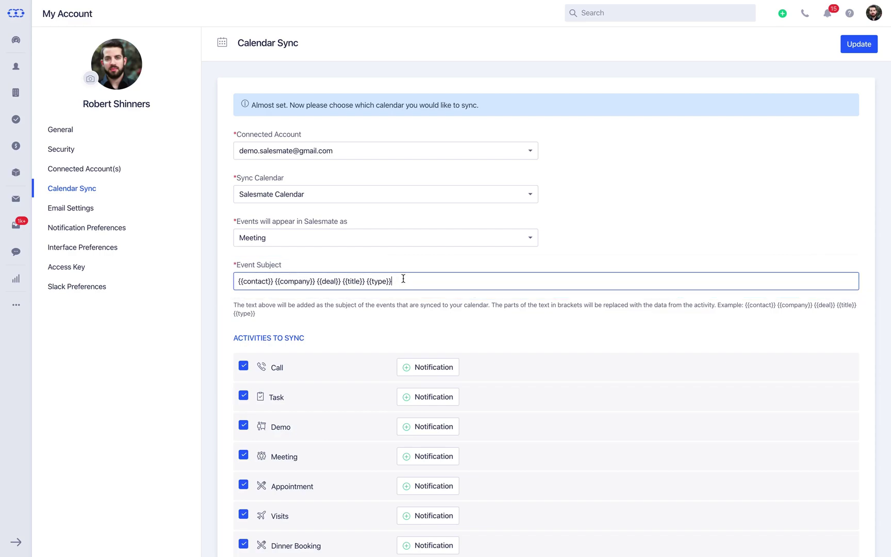
pyautogui.scroll(-2, 403, 279)
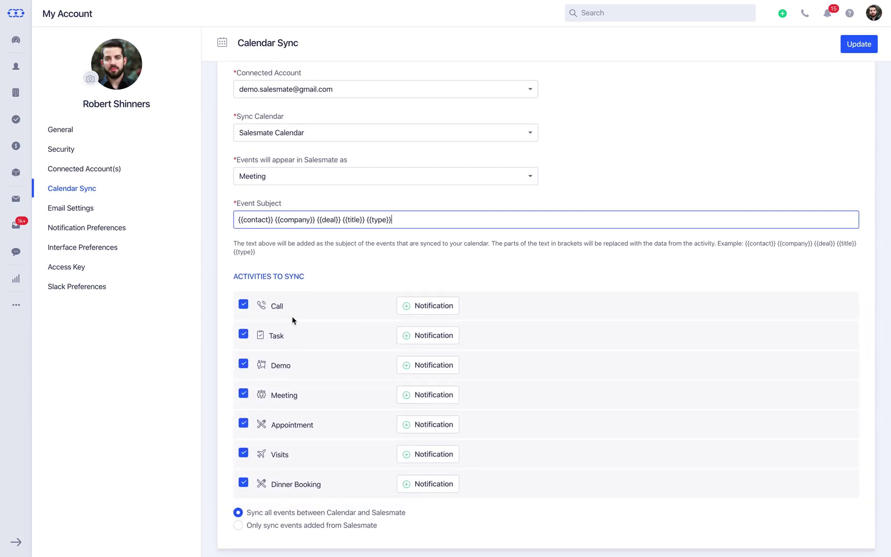
# Step: Stop syncing Demo and Visits activities, add notifications for Call activities, and save the calendar sync settings
pyautogui.click(243, 364)
pyautogui.click(243, 453)
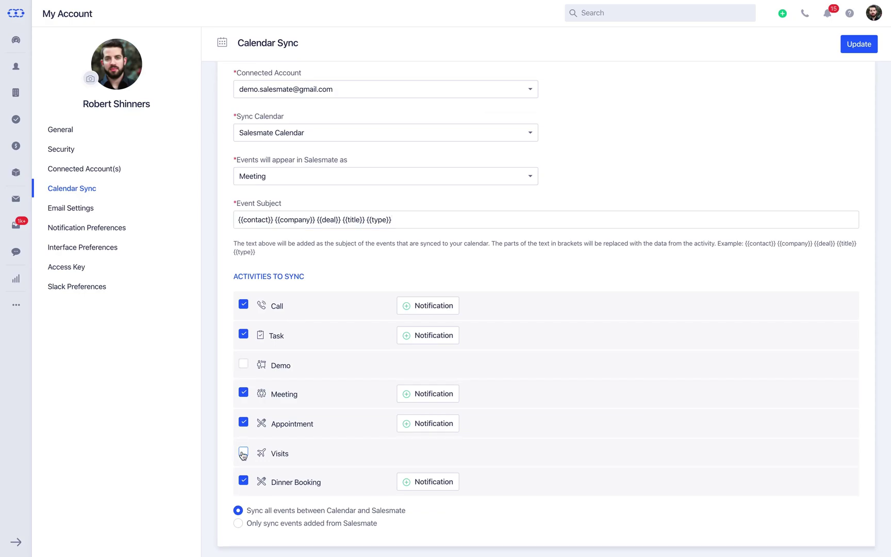
pyautogui.click(415, 305)
pyautogui.doubleClick(488, 306)
pyautogui.write('15')
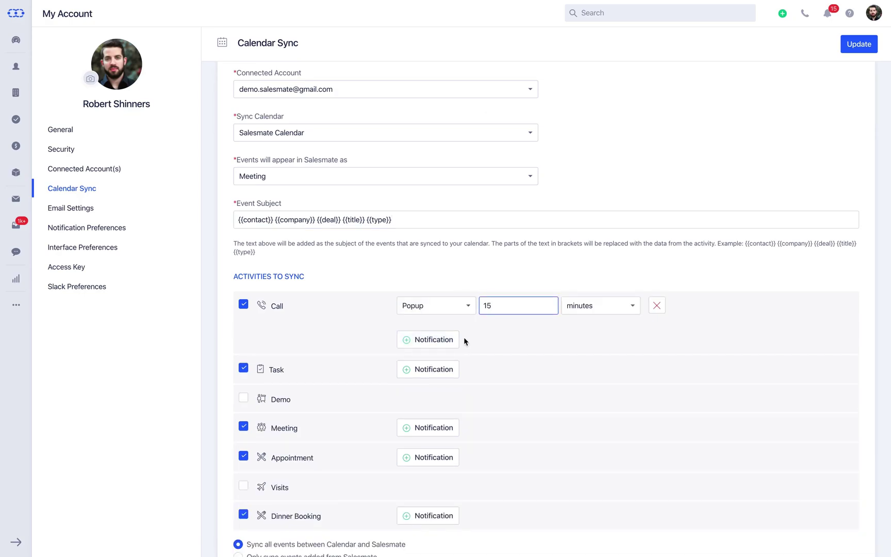
pyautogui.click(452, 339)
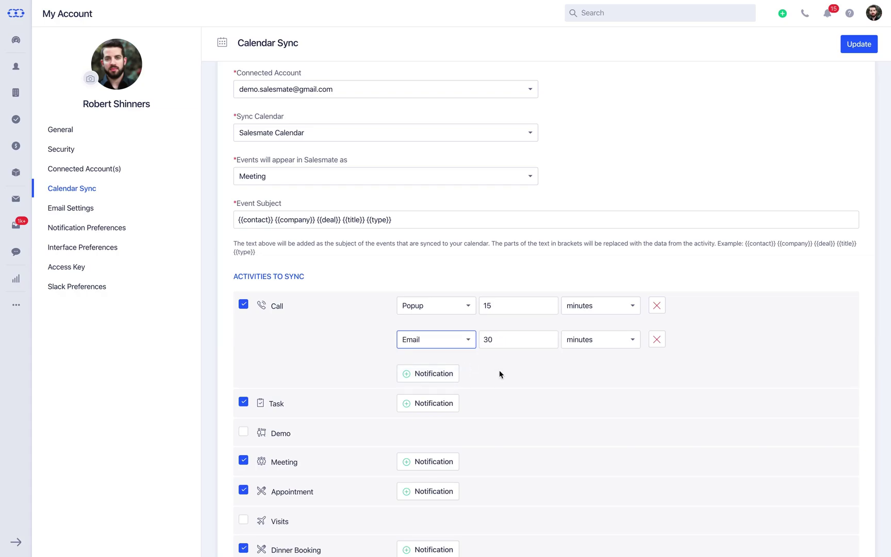
pyautogui.scroll(-3, 500, 380)
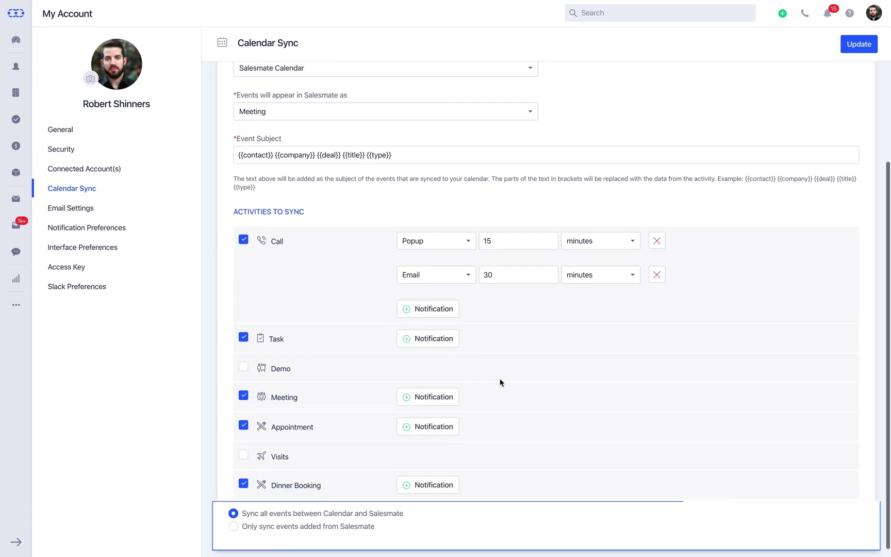
pyautogui.click(857, 44)
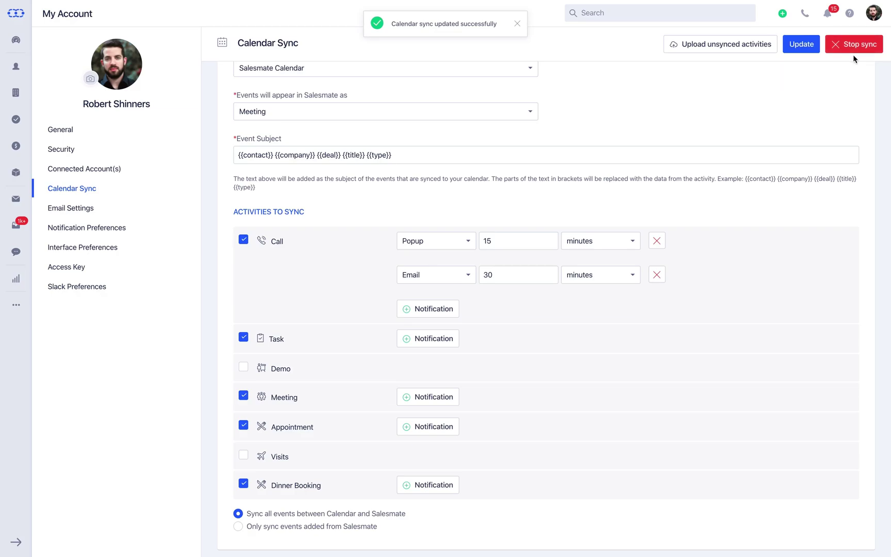
# Step: Upload the unsynced activities to the calendar, then go to the Activities list
pyautogui.click(732, 45)
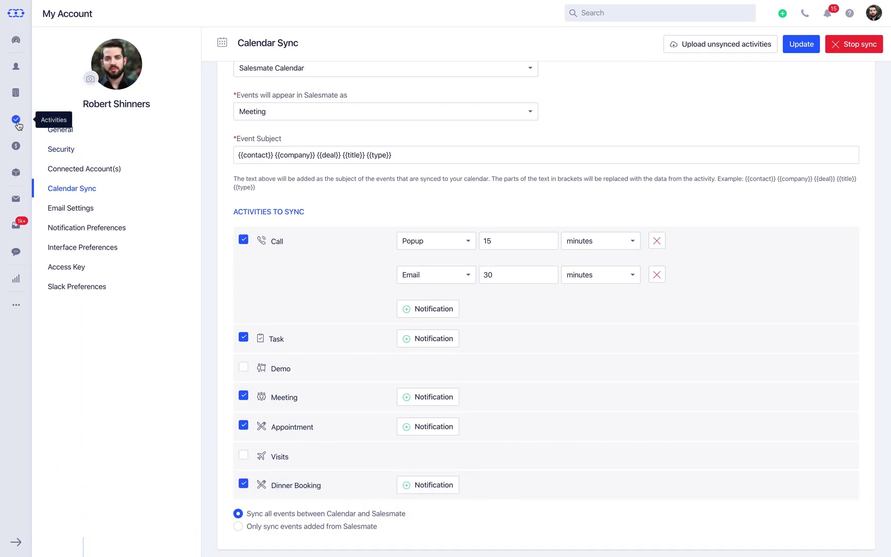
pyautogui.click(16, 120)
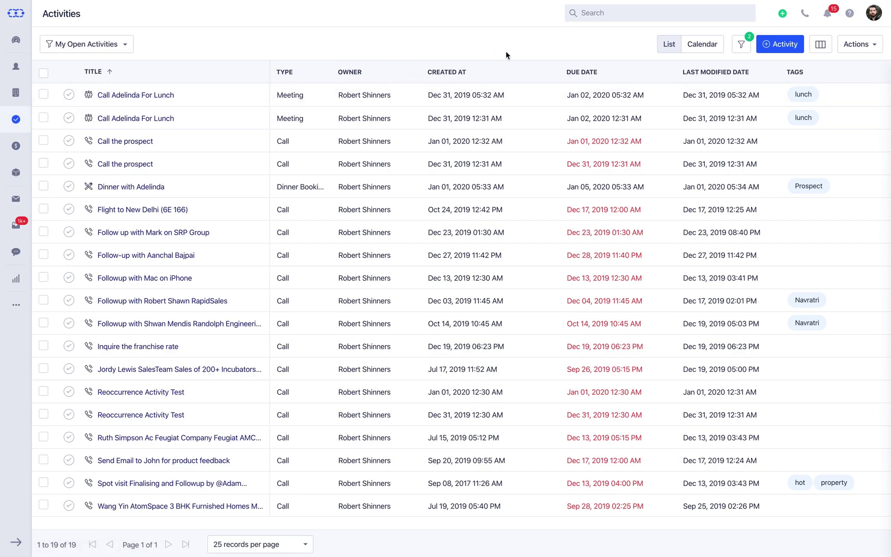
# Step: Show activities as a month calendar including activities I am following and hiding closed ones
pyautogui.click(702, 44)
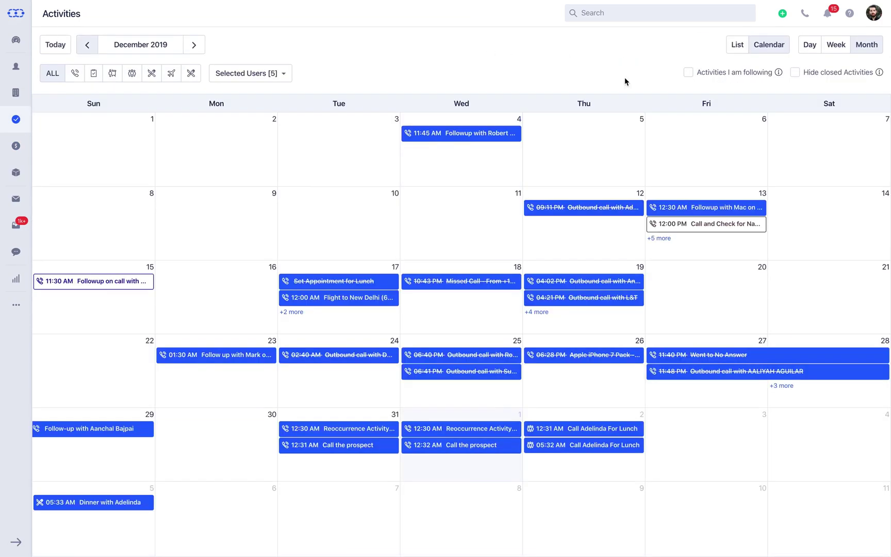
pyautogui.click(688, 72)
pyautogui.moveTo(778, 73)
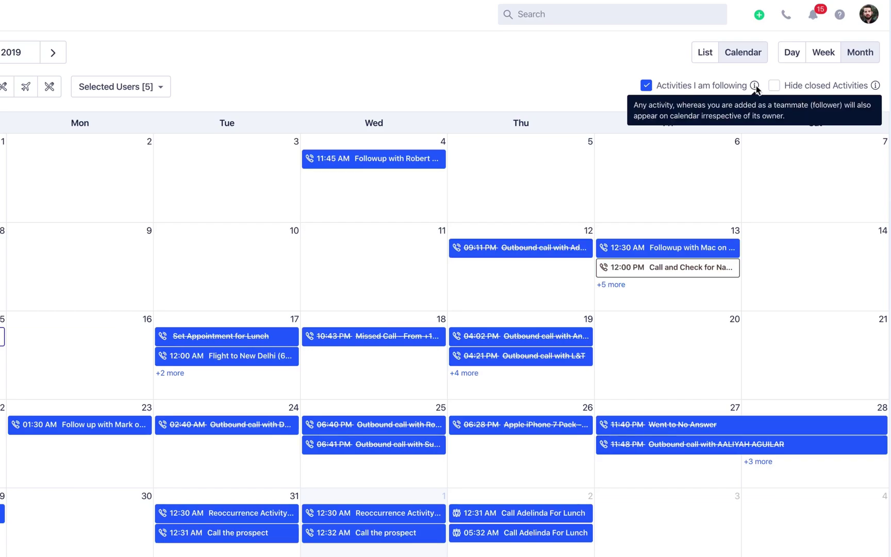
pyautogui.click(774, 86)
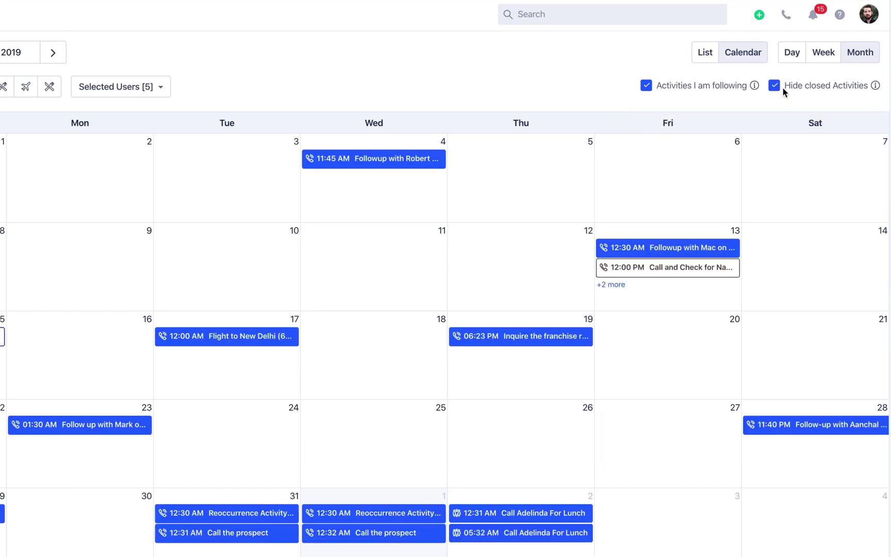
pyautogui.moveTo(875, 85)
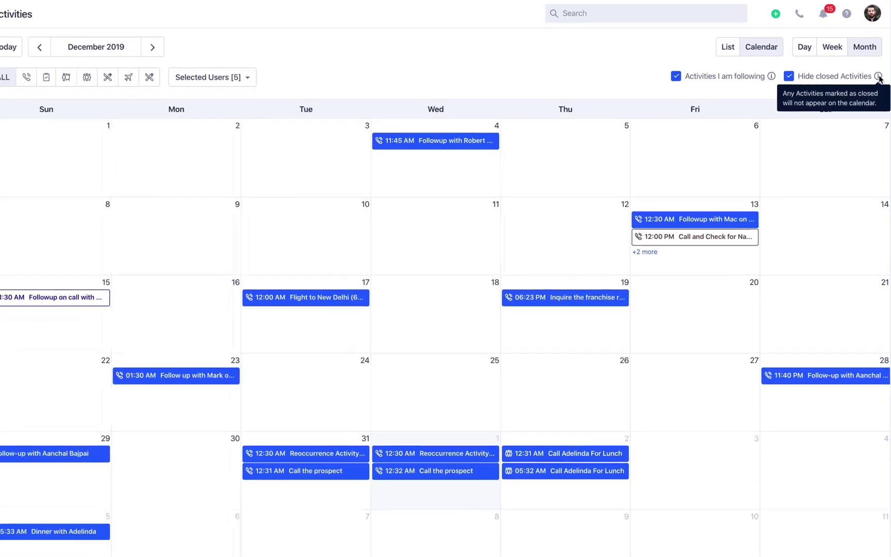
# Step: Review the Connected Accounts under My Account, then go to the Contacts list
pyautogui.click(868, 13)
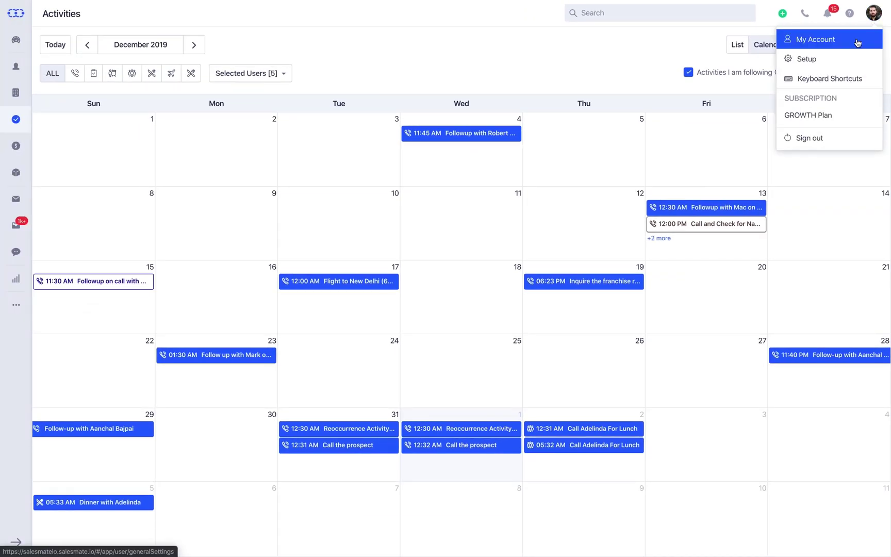
pyautogui.click(815, 39)
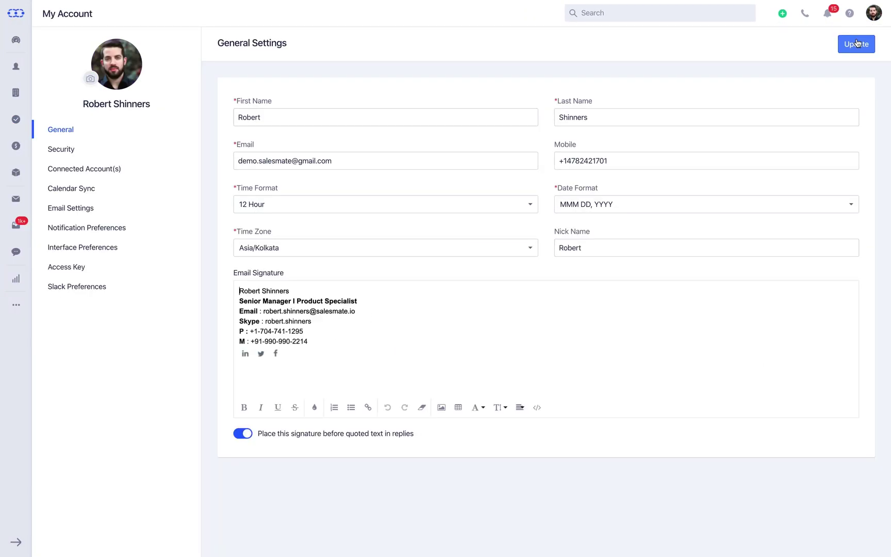
pyautogui.click(85, 168)
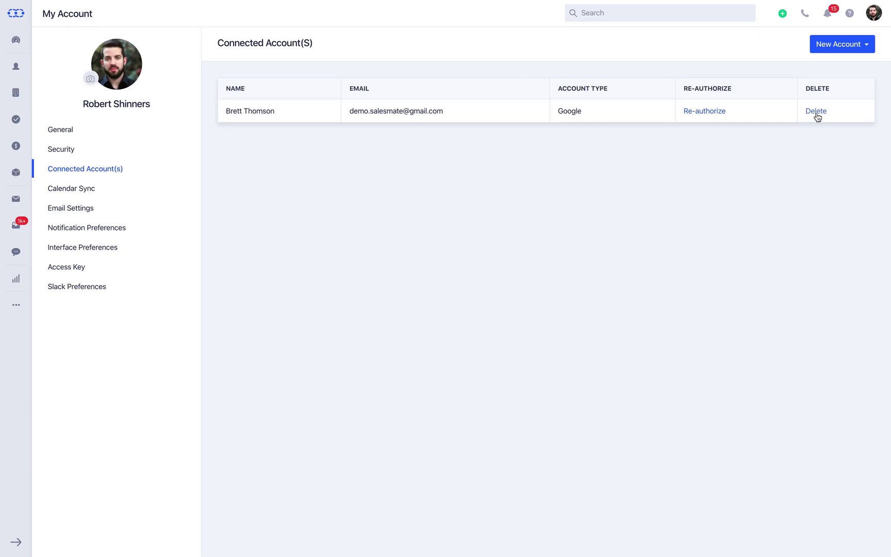
pyautogui.click(16, 66)
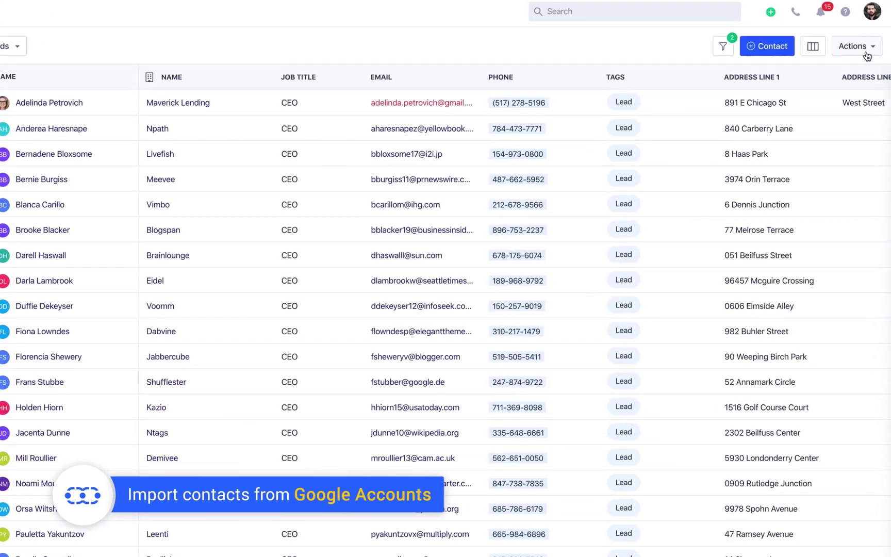
# Step: Choose Import Google Contacts from the Contacts page's Actions menu
pyautogui.click(867, 50)
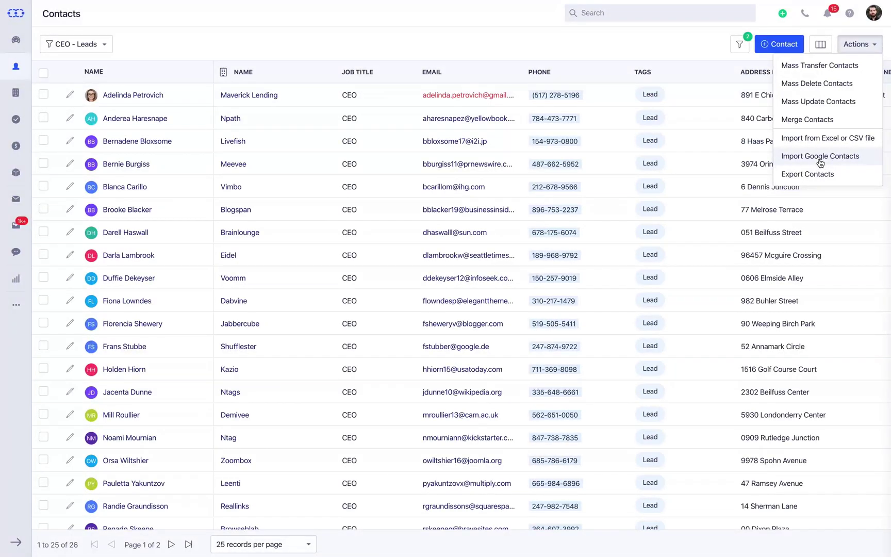
pyautogui.click(820, 156)
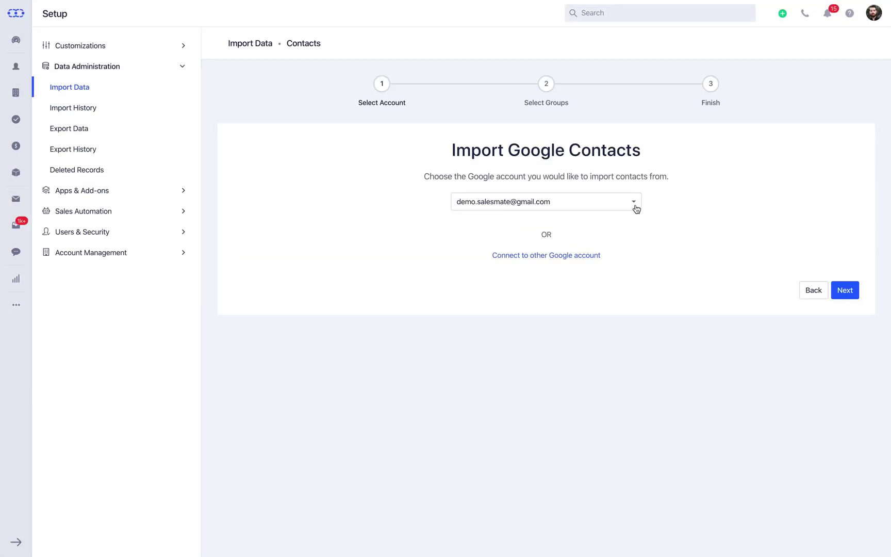
# Step: Keep the connected Google account as source and continue with the Salesmate contact group selected
pyautogui.click(633, 202)
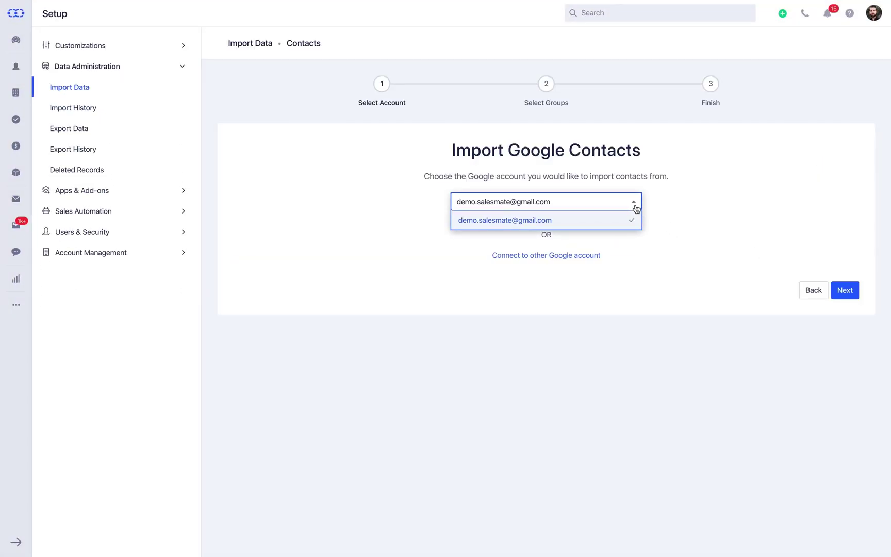
pyautogui.click(635, 204)
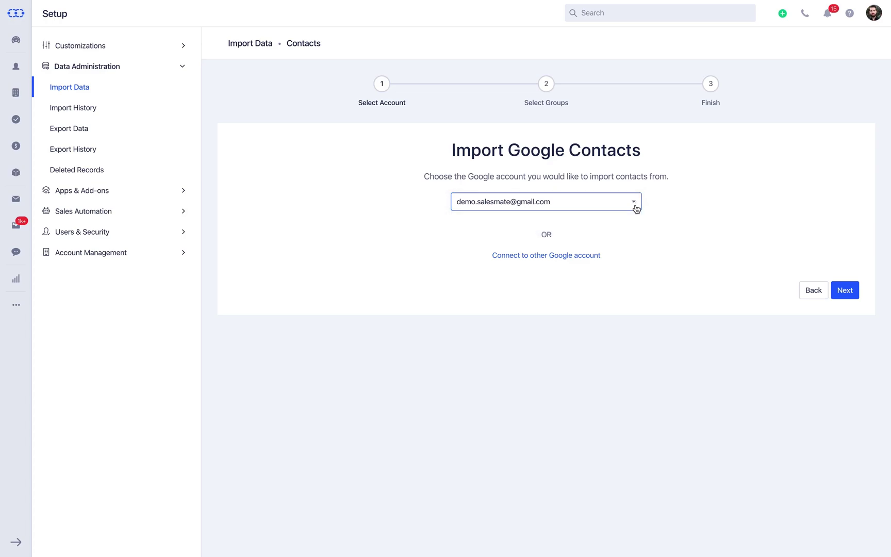
pyautogui.click(844, 289)
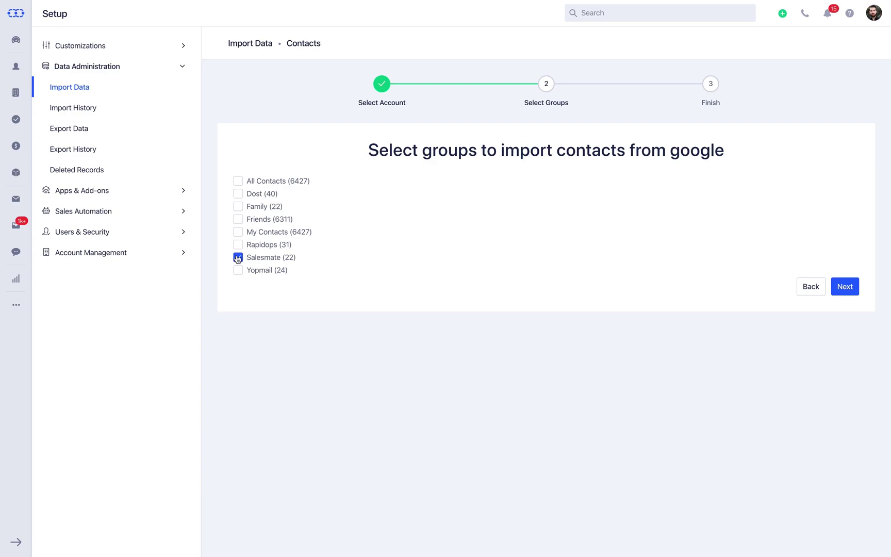
pyautogui.click(852, 291)
# Step: Tag new contacts and new companies with 'Google list' and start the import
pyautogui.click(505, 199)
pyautogui.write('Goog')
pyautogui.press('Return')
pyautogui.click(505, 249)
pyautogui.write('Goo')
pyautogui.click(416, 305)
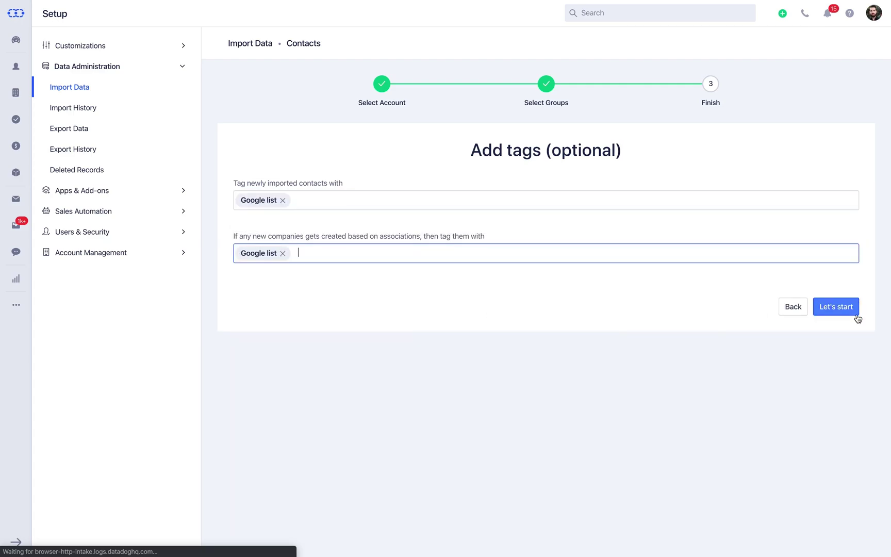
pyautogui.click(835, 306)
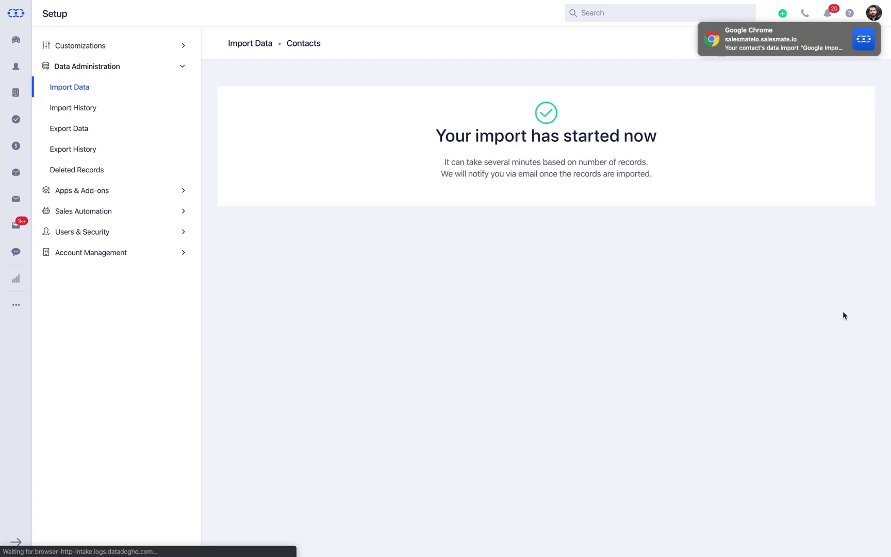
# Step: Check the notifications for the 'Contacts Imported' result of the Google import
pyautogui.click(827, 13)
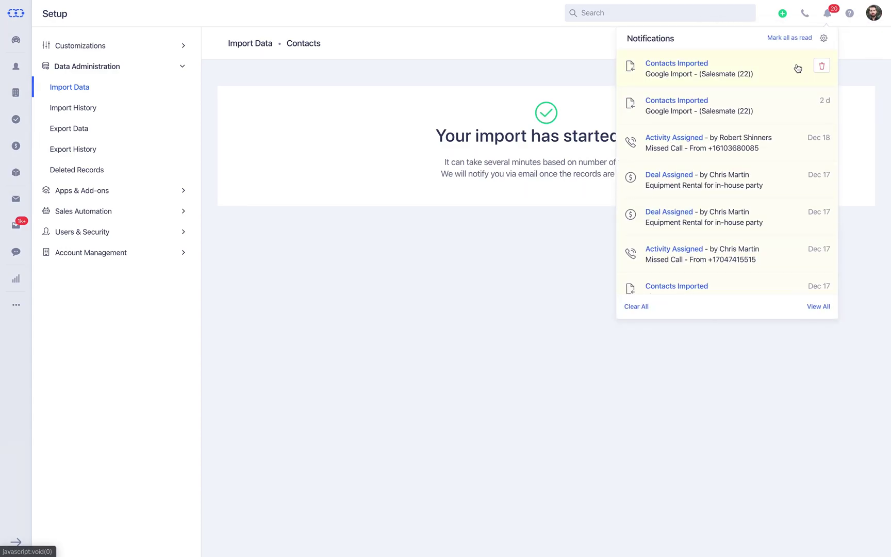